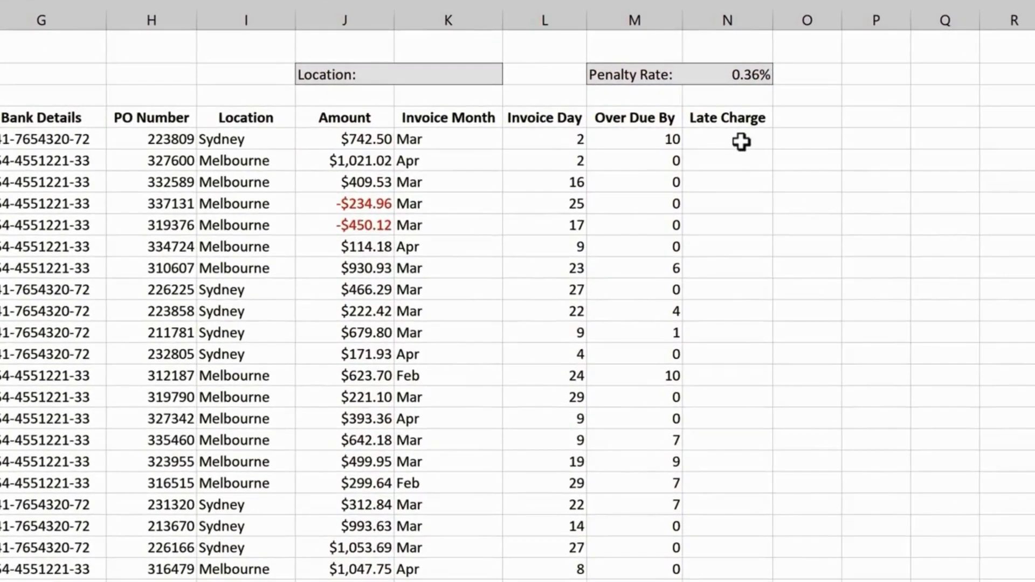
Calculate the first row's late charge in N5 with the formula =J5*M5*N2
{"action": "left_click", "coordinate": [742, 141]}
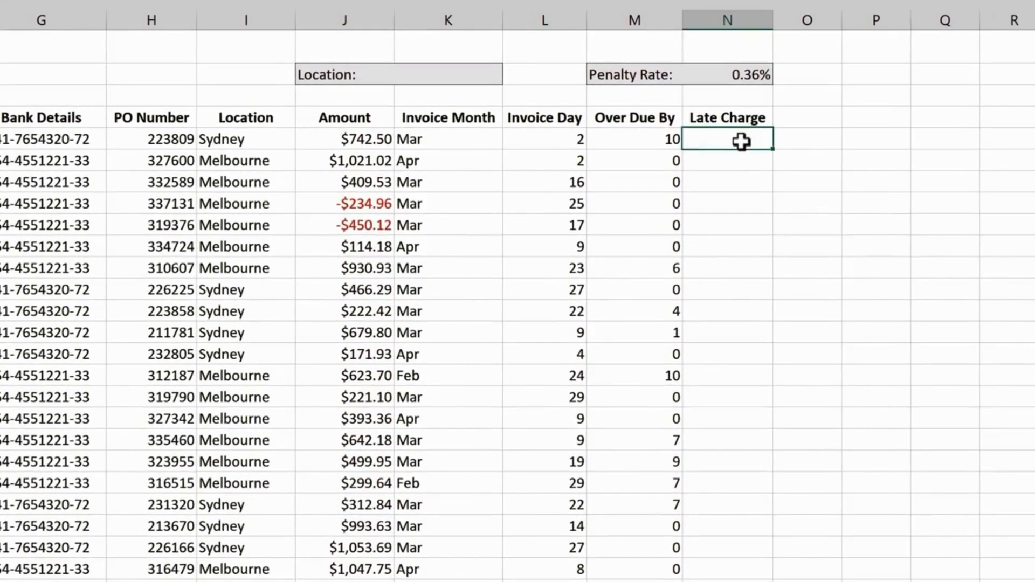
{"action": "type", "text": "="}
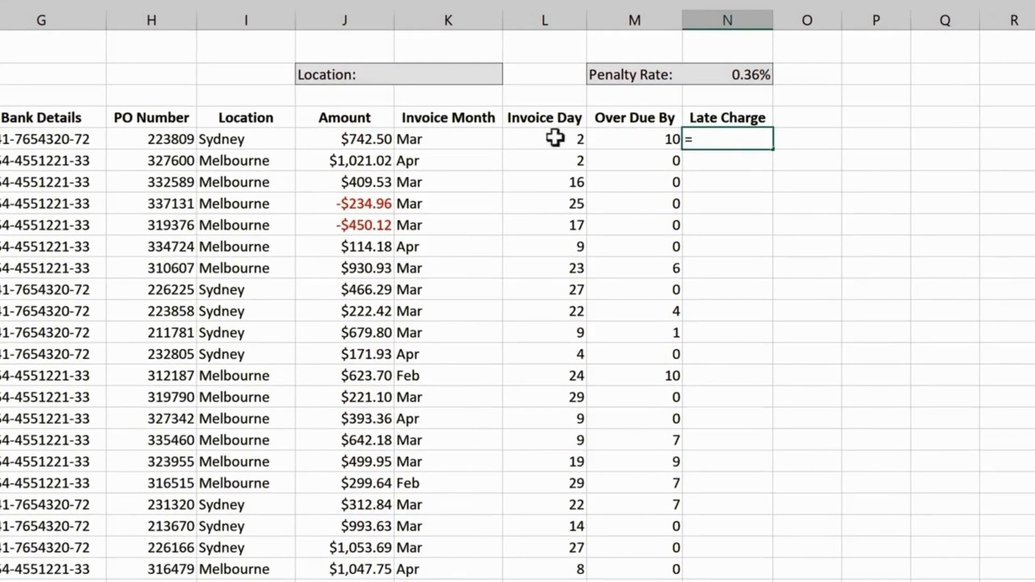
{"action": "left_click", "coordinate": [371, 139]}
{"action": "type", "text": "*"}
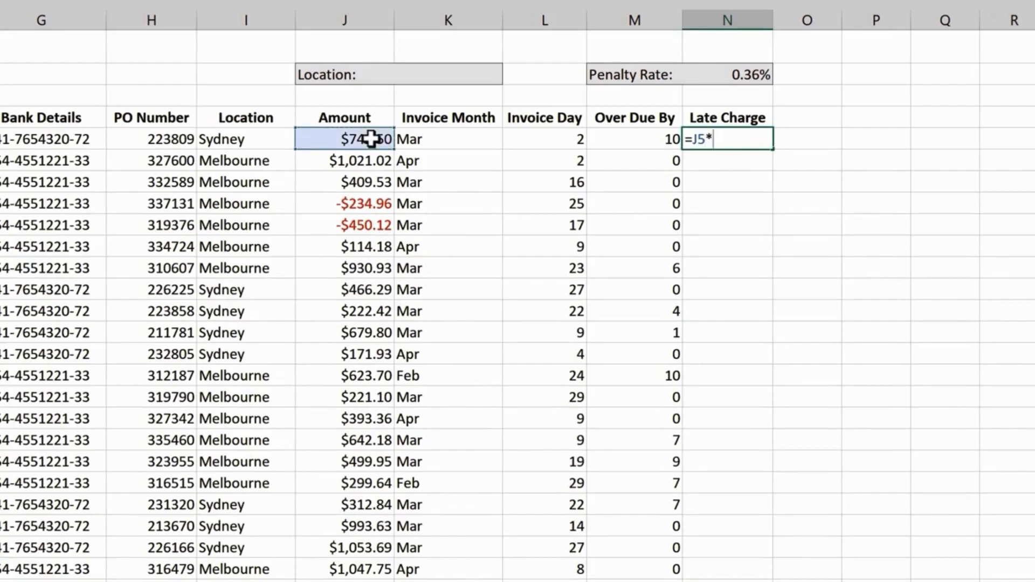
{"action": "left_click", "coordinate": [664, 140]}
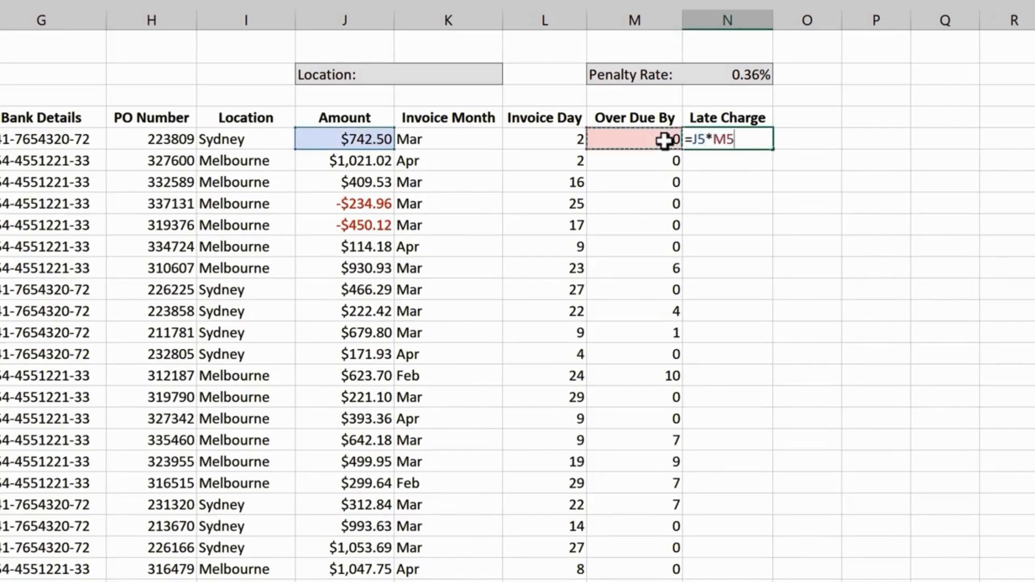
{"action": "type", "text": "*"}
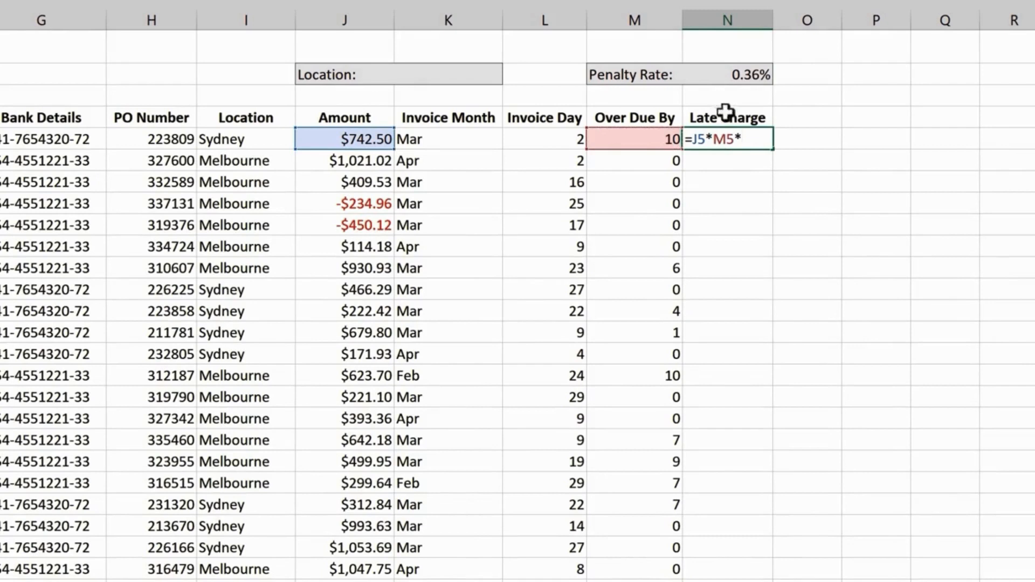
{"action": "left_click", "coordinate": [761, 70]}
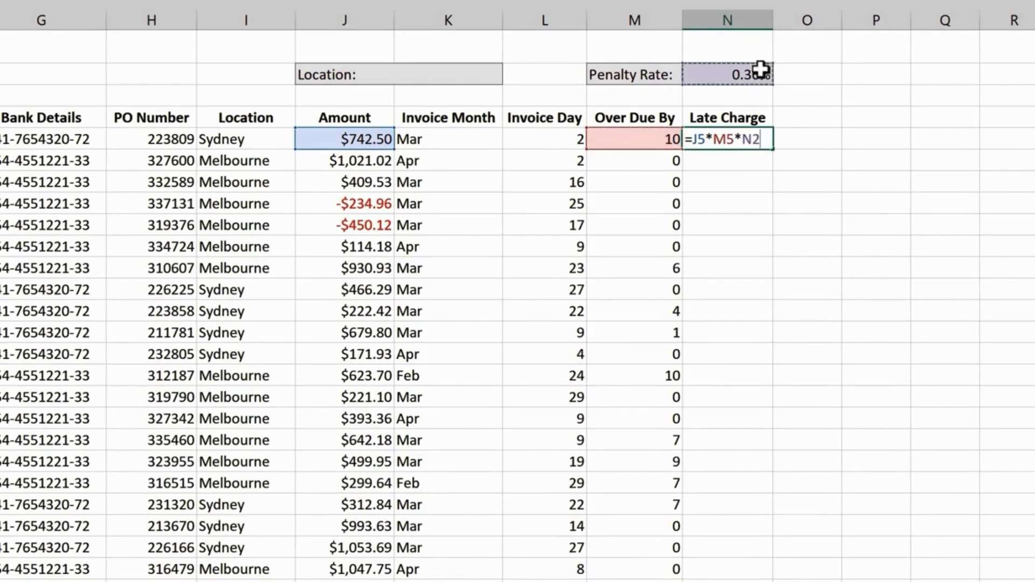
{"action": "key", "text": "Return"}
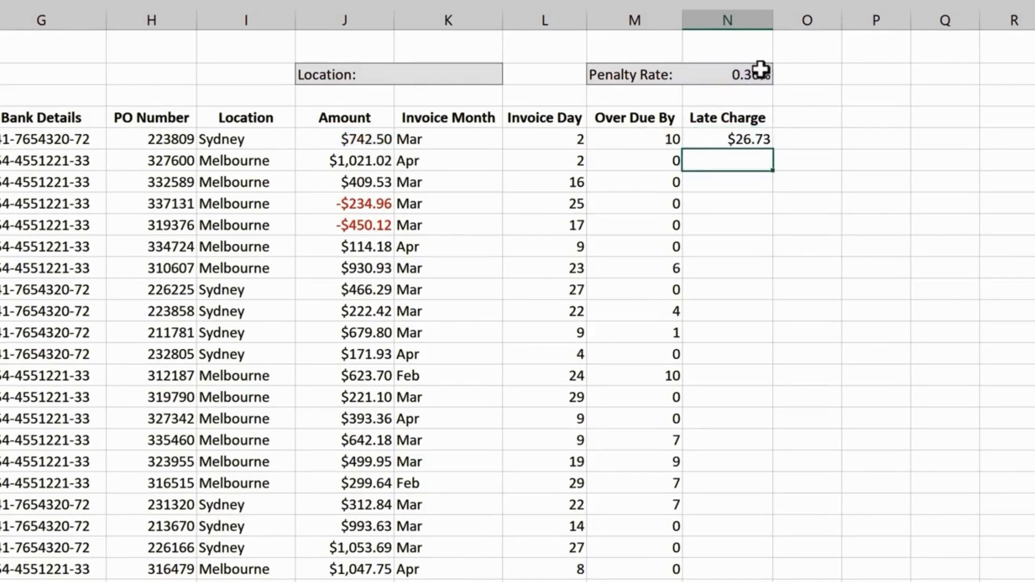
Fill the N5 formula down the Late Charge column and inspect the copied formula in N6
{"action": "left_click", "coordinate": [738, 139]}
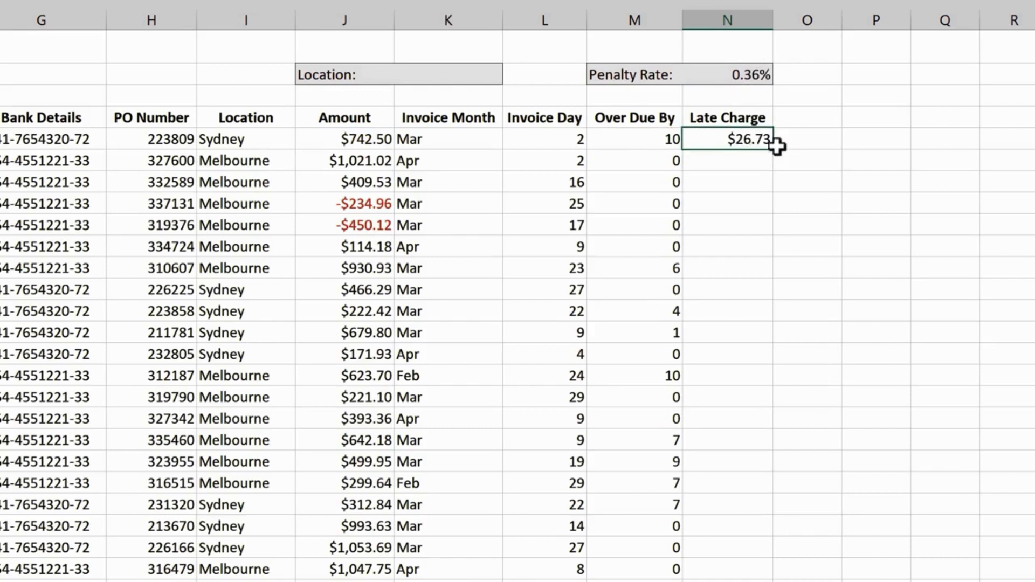
{"action": "double_click", "coordinate": [775, 149]}
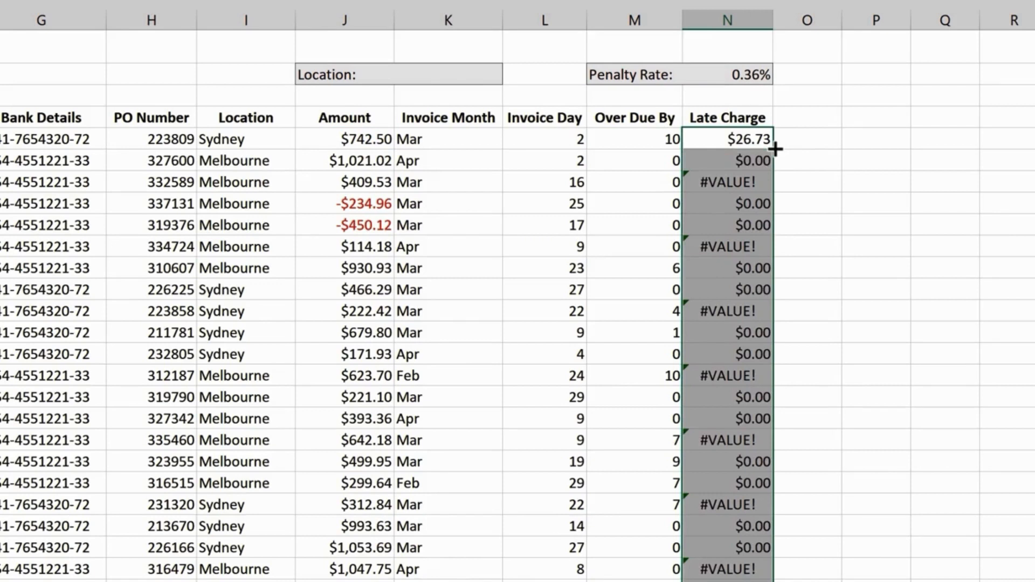
{"action": "double_click", "coordinate": [751, 161]}
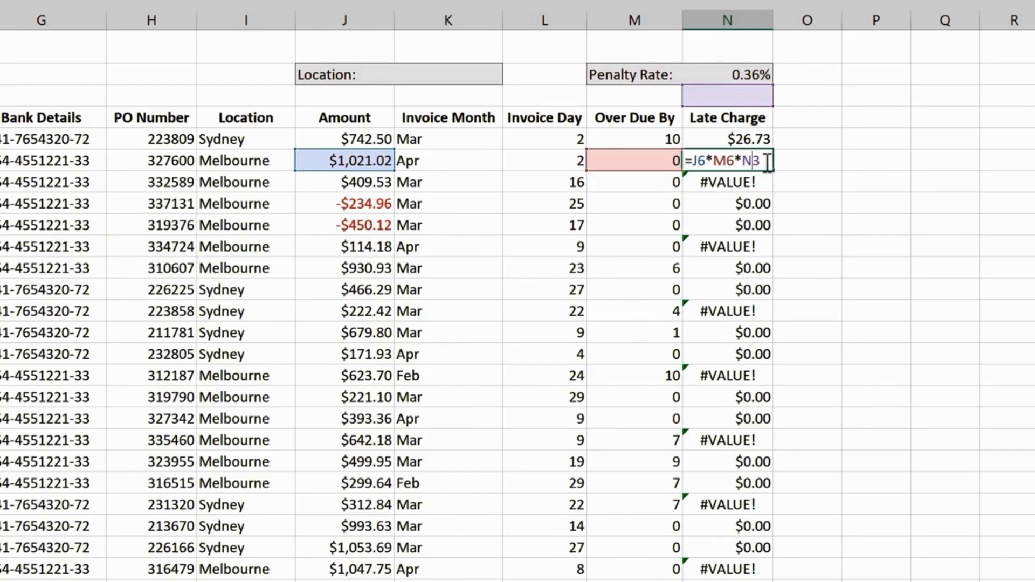
{"action": "key", "text": "Escape"}
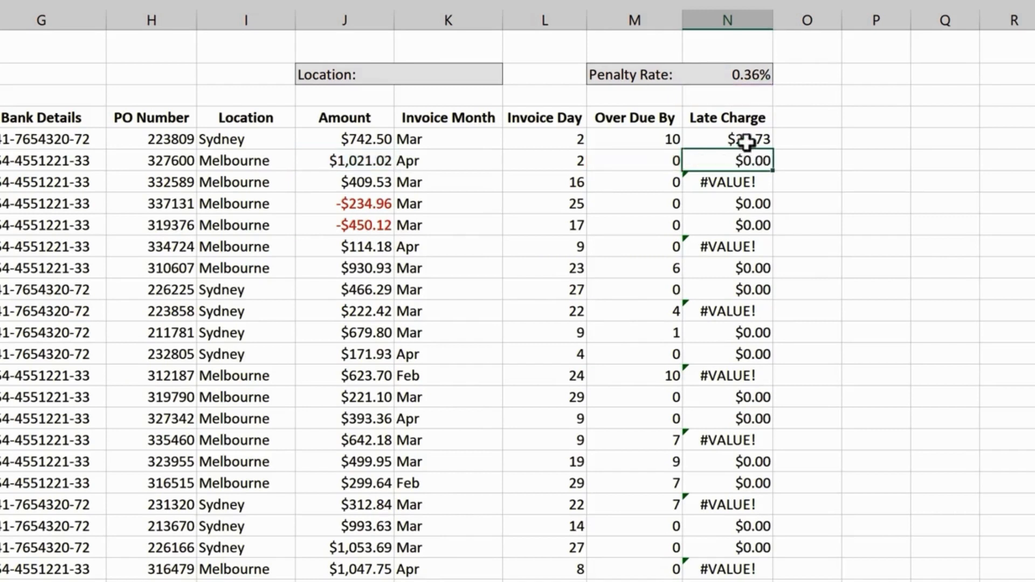
Make the penalty rate reference in the N5 formula absolute, giving =J5*M5*$N$2
{"action": "double_click", "coordinate": [763, 140]}
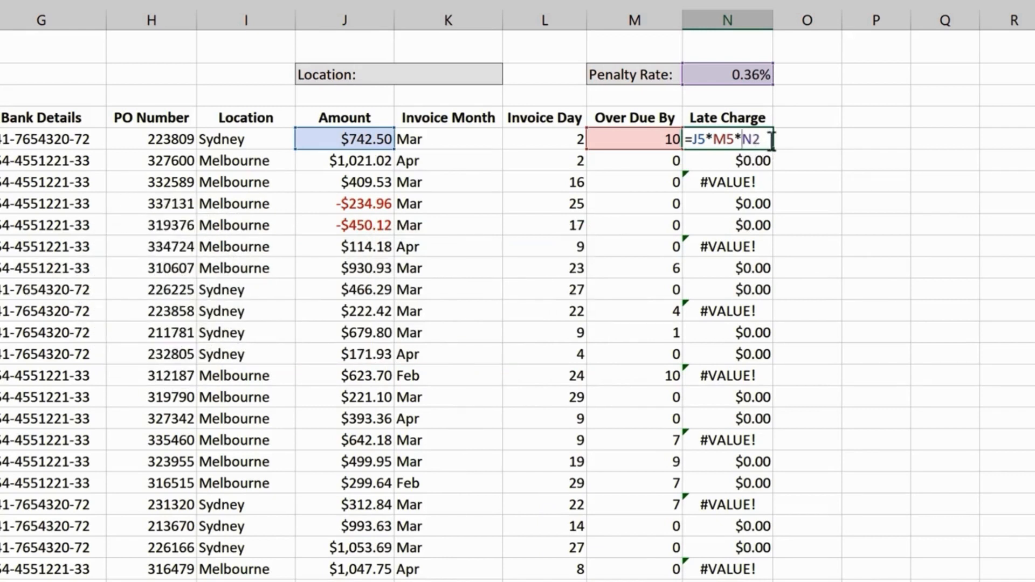
{"action": "key", "text": "Left"}
{"action": "key", "text": "Left"}
{"action": "key", "text": "F4"}
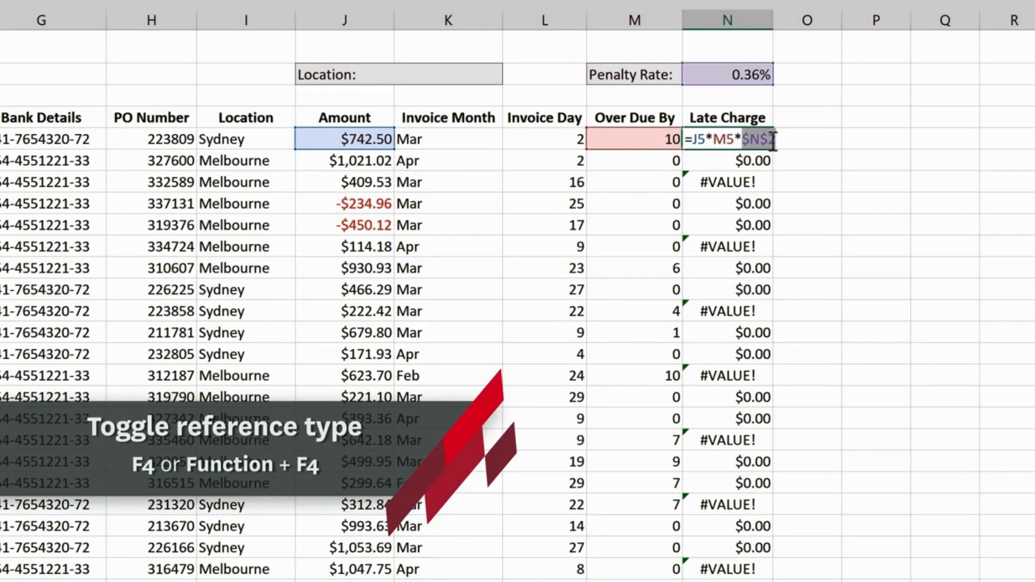
{"action": "left_click", "coordinate": [776, 142]}
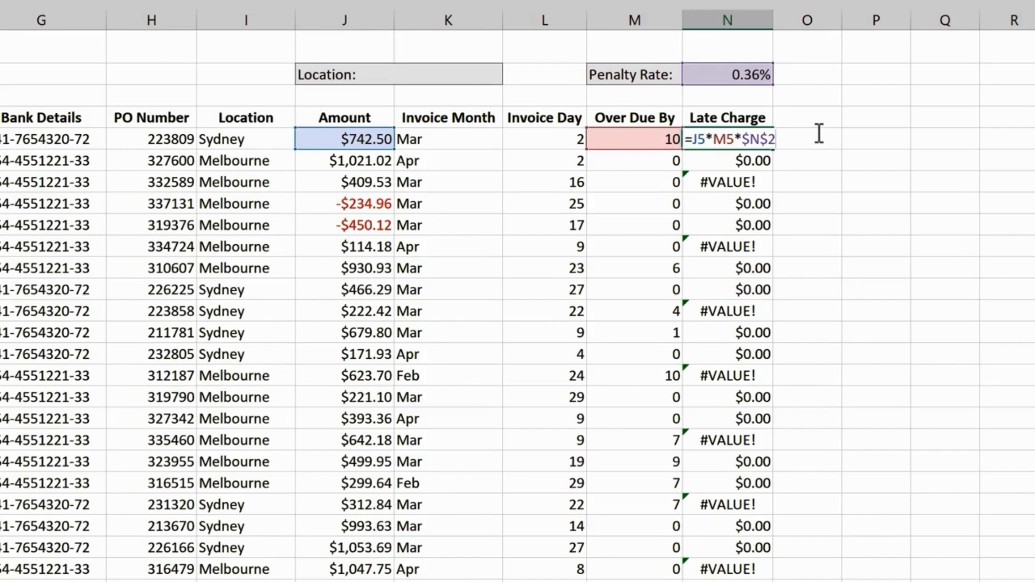
{"action": "key", "text": "F4"}
{"action": "key", "text": "F4"}
{"action": "key", "text": "F4"}
{"action": "key", "text": "F4"}
{"action": "key", "text": "Return"}
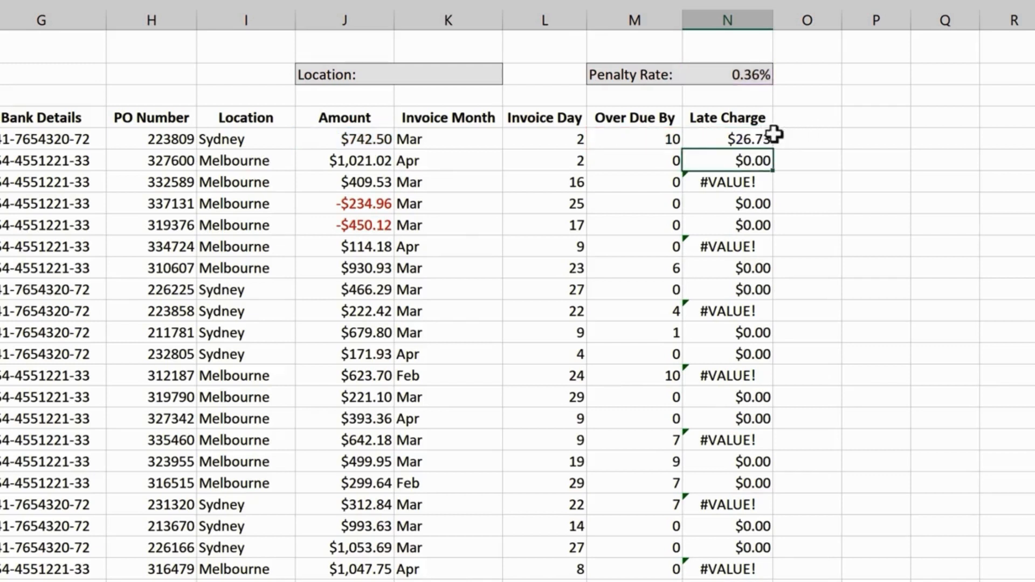
Fill the absolute-reference formula from N5 down the Late Charge column, and clear all the filled late charges
{"action": "left_click", "coordinate": [761, 139]}
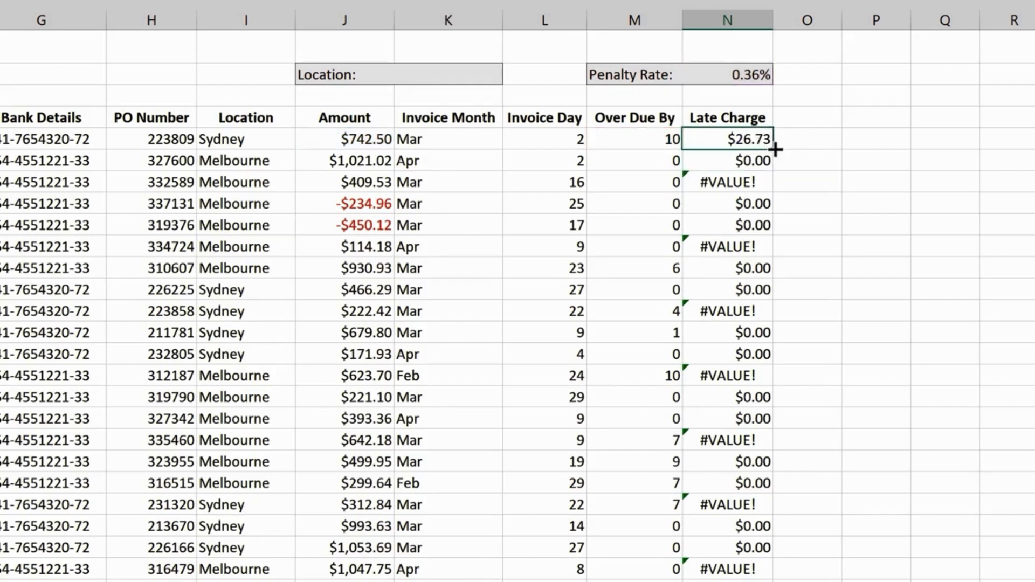
{"action": "double_click", "coordinate": [775, 149]}
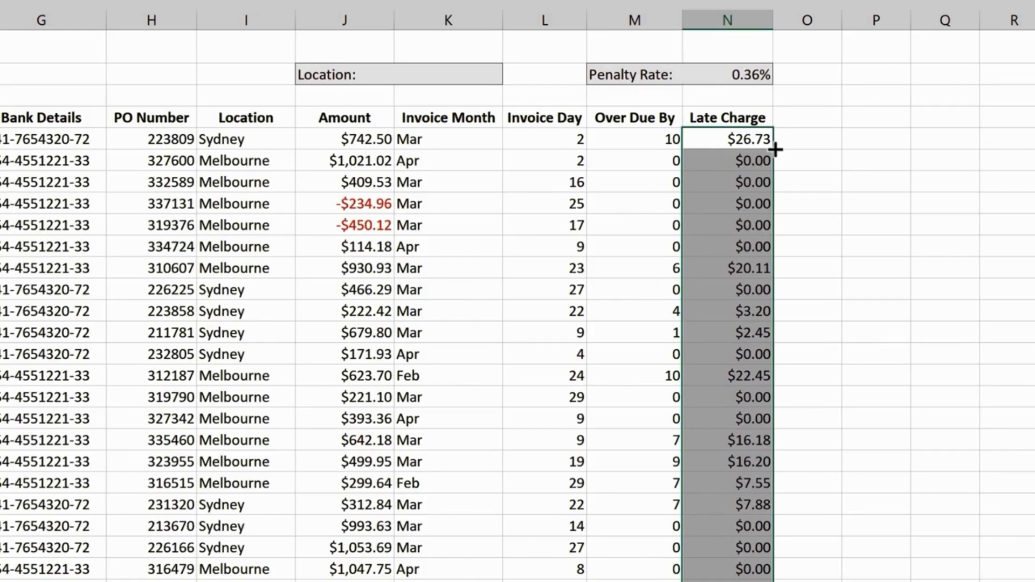
{"action": "key", "text": "Delete"}
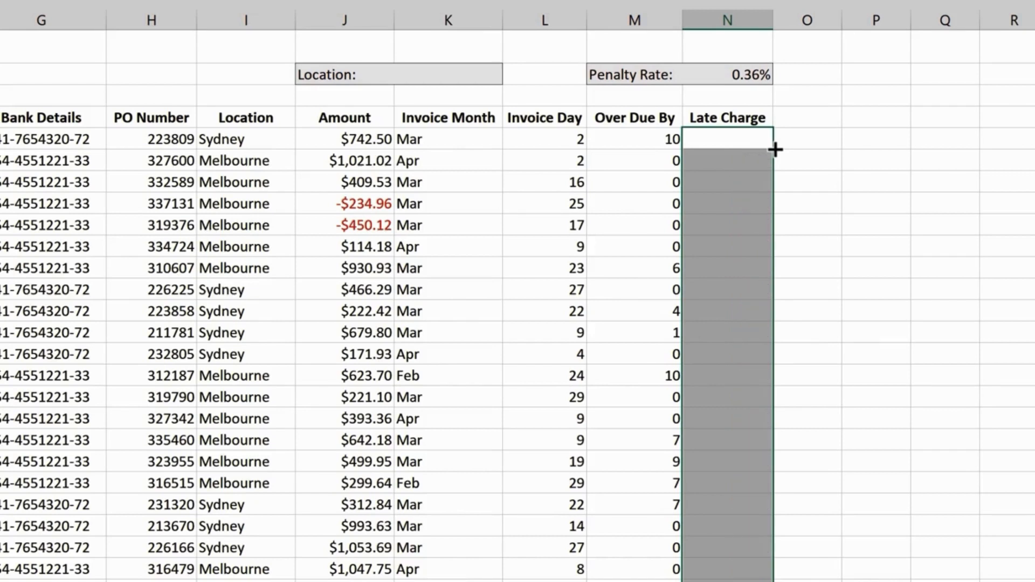
Name the penalty rate cell N2 Penalty_Rate
{"action": "left_click", "coordinate": [756, 77]}
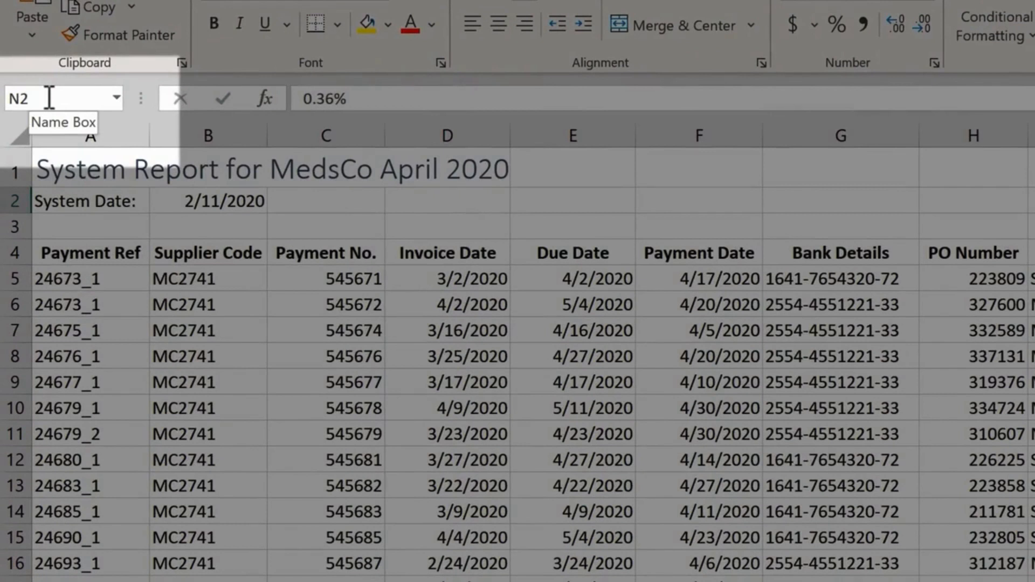
{"action": "left_click", "coordinate": [49, 98]}
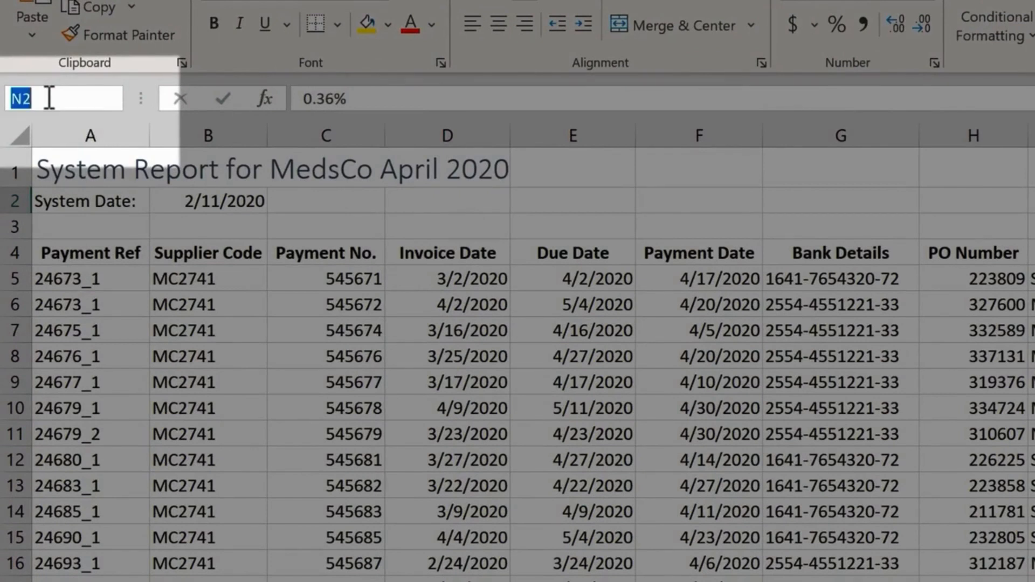
{"action": "type", "text": "Penalty"}
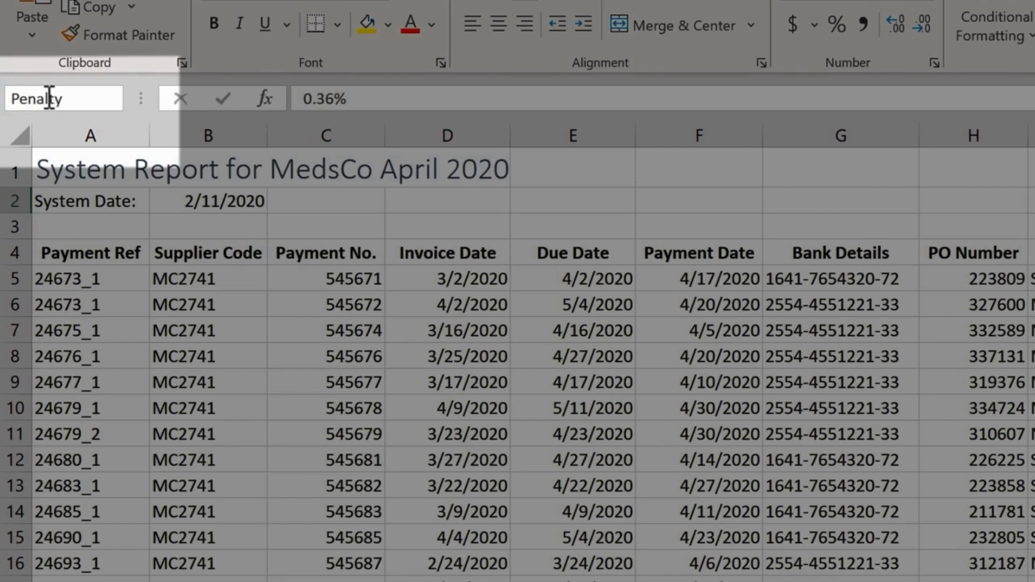
{"action": "type", "text": "_Rate"}
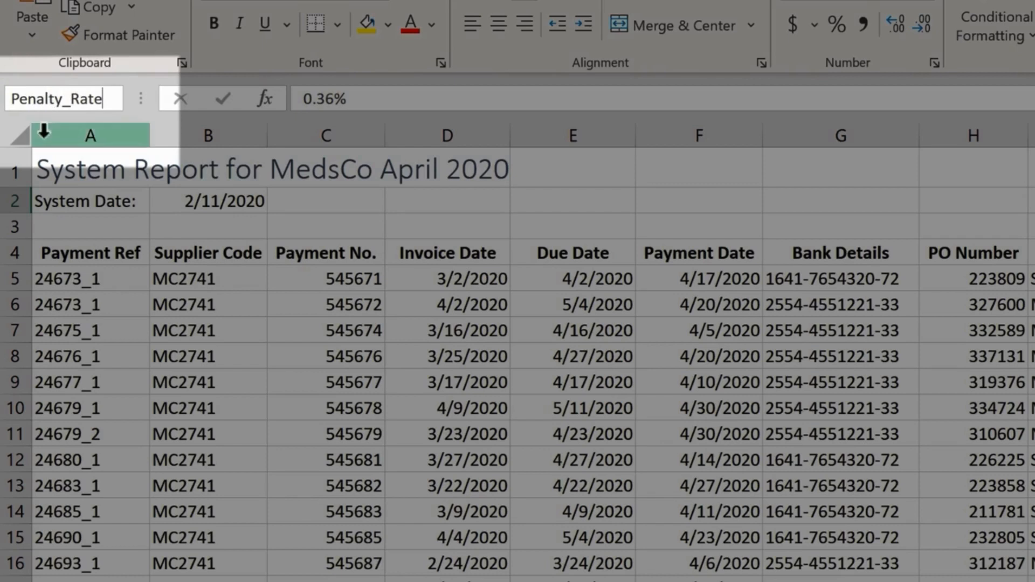
{"action": "key", "text": "Return"}
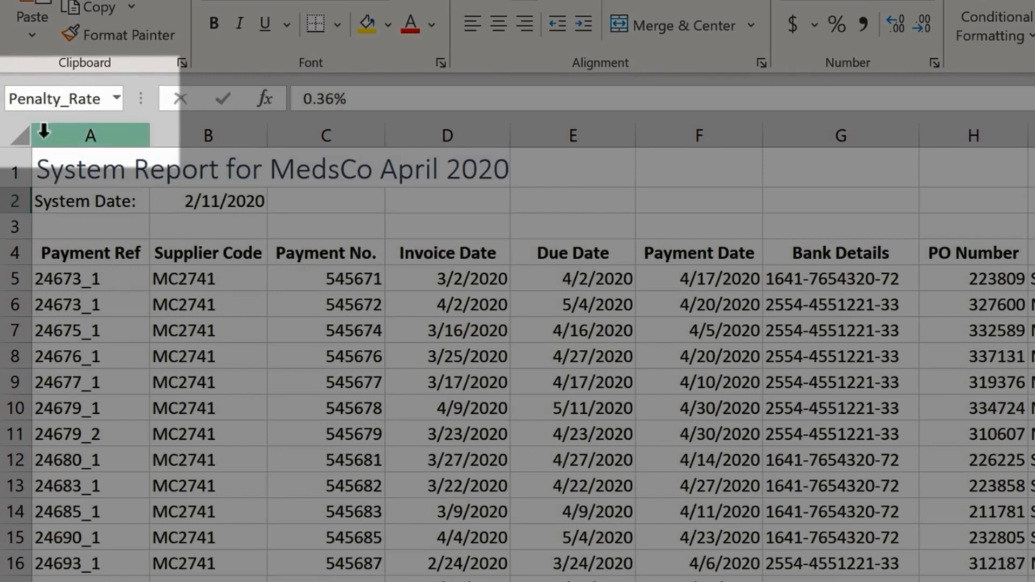
Move to cell F2 and jump back to the penalty rate cell through its defined name Penalty_Rate
{"action": "left_click", "coordinate": [698, 190]}
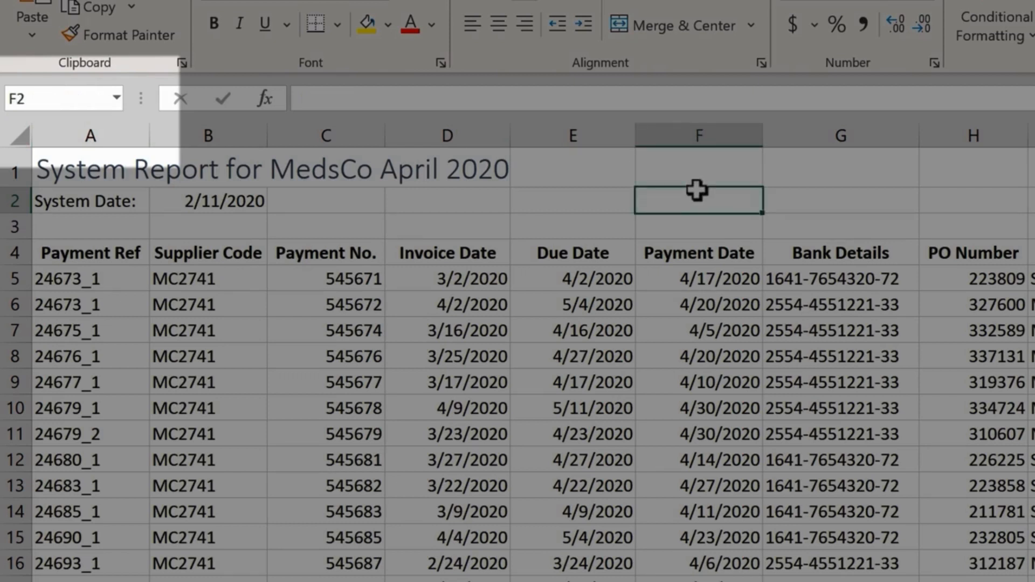
{"action": "left_click", "coordinate": [115, 100]}
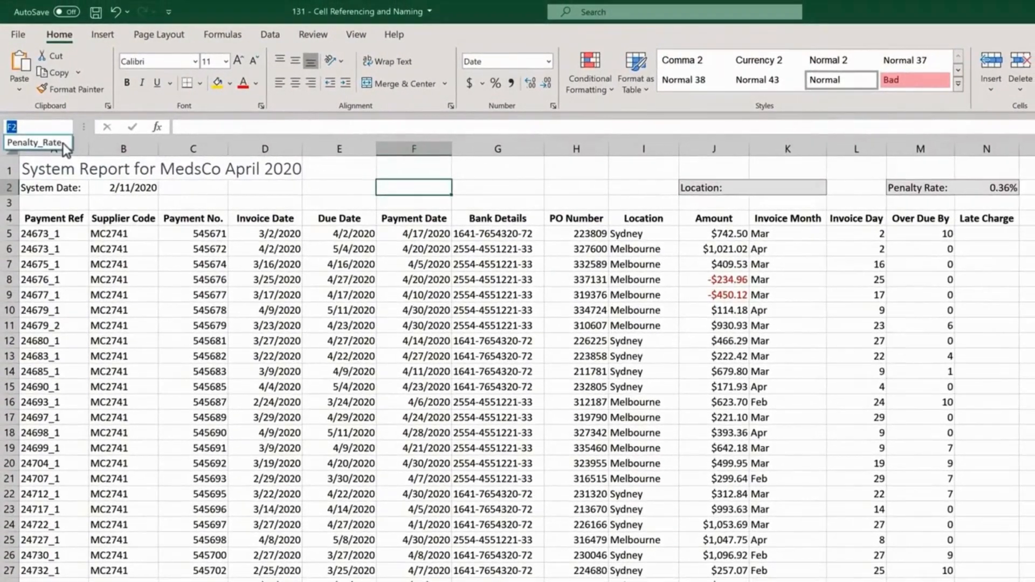
{"action": "left_click", "coordinate": [63, 143]}
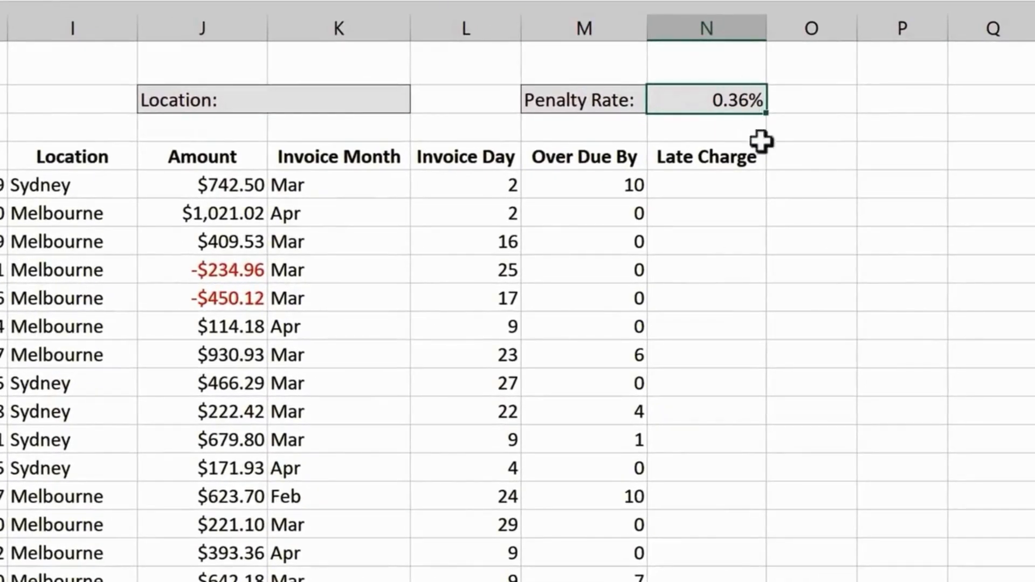
Enter =J5*M5*Penalty_Rate as the late charge in N5 and fill it down the Late Charge column
{"action": "left_click", "coordinate": [733, 186]}
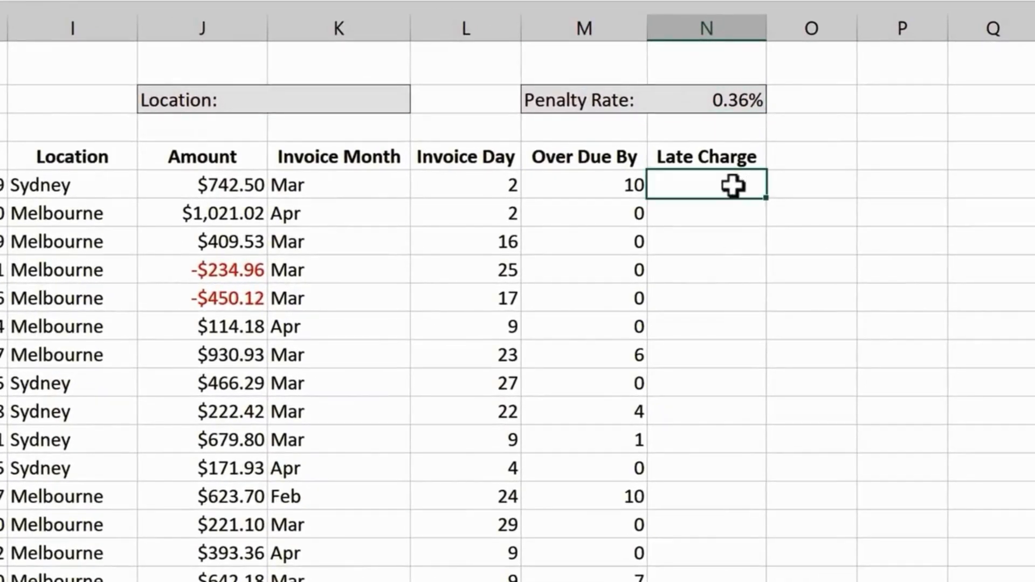
{"action": "type", "text": "="}
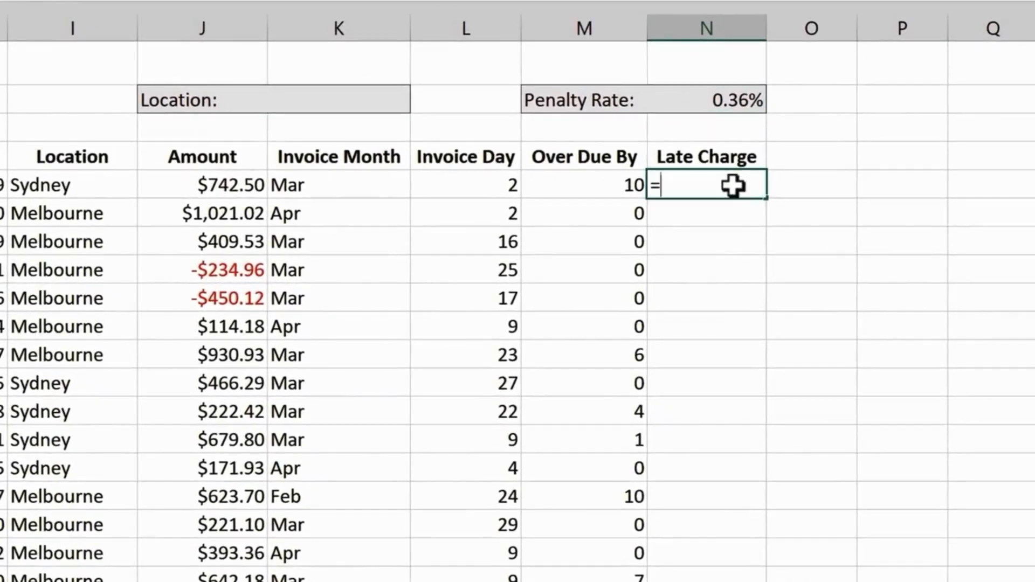
{"action": "left_click", "coordinate": [243, 185]}
{"action": "type", "text": "*"}
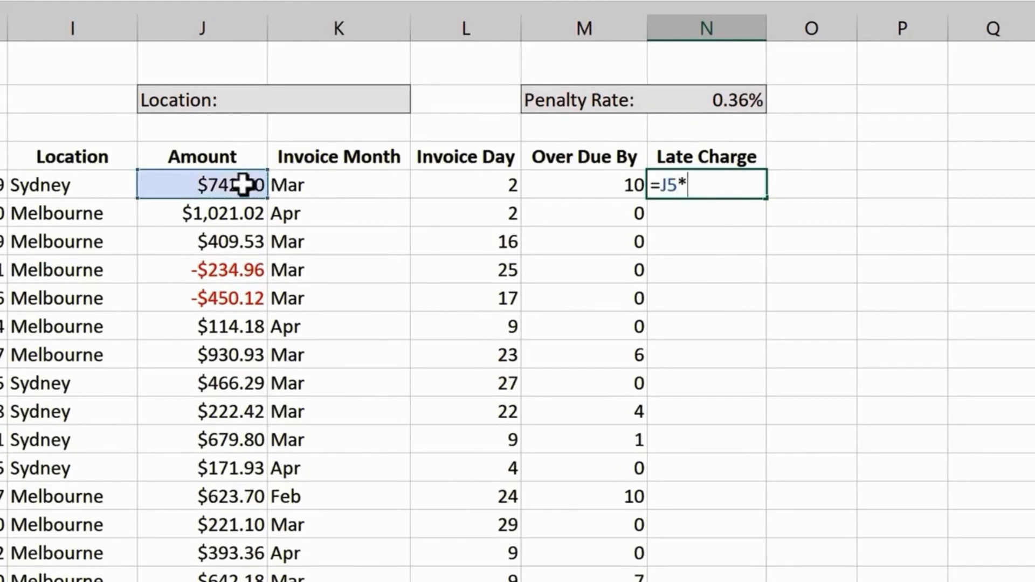
{"action": "left_click", "coordinate": [619, 186]}
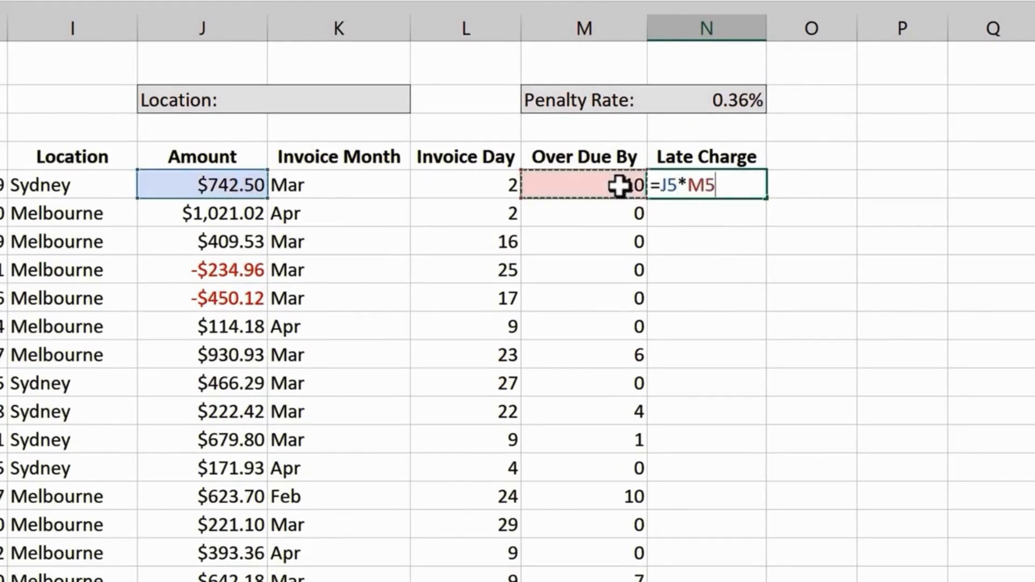
{"action": "type", "text": "*"}
{"action": "left_click", "coordinate": [741, 102]}
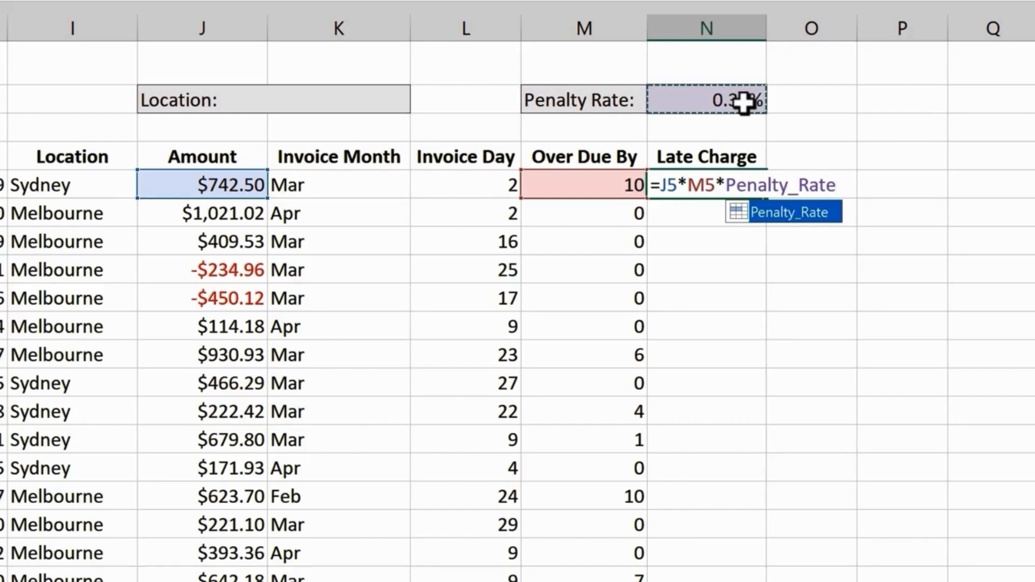
{"action": "key", "text": "Return"}
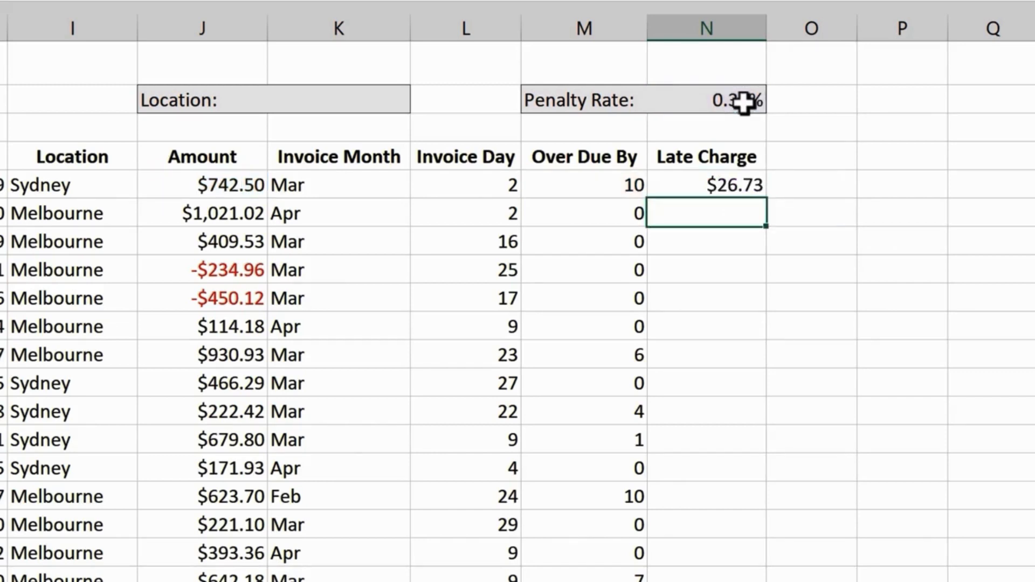
{"action": "left_click", "coordinate": [729, 183]}
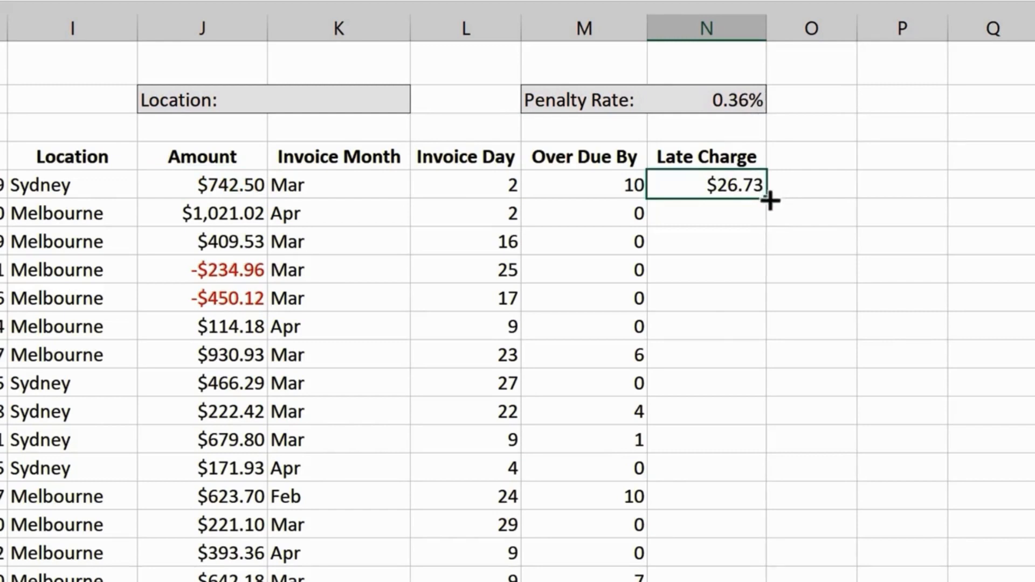
{"action": "double_click", "coordinate": [770, 201]}
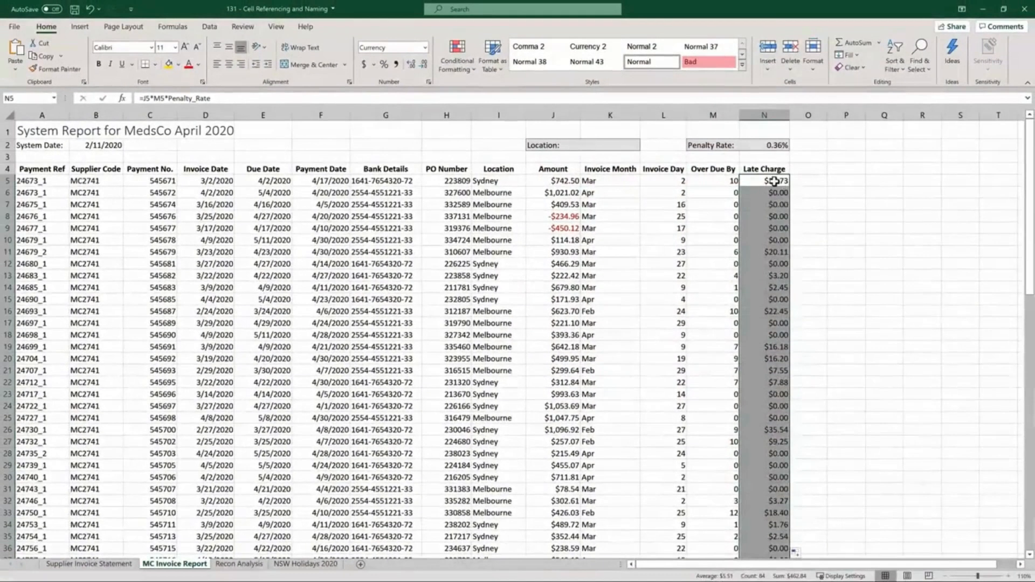
Try to name the first ten late charges, N5:N14, Top10, and return to cell A1
{"action": "left_click_drag", "start_coordinate": [775, 182], "coordinate": [776, 287]}
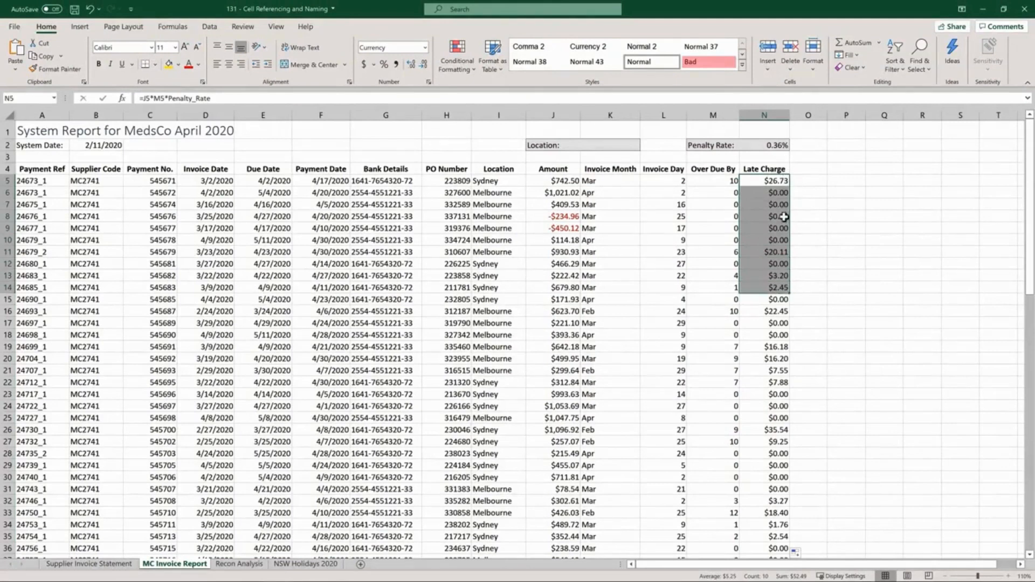
{"action": "left_click", "coordinate": [36, 97]}
{"action": "type", "text": "Top10"}
{"action": "key", "text": "Return"}
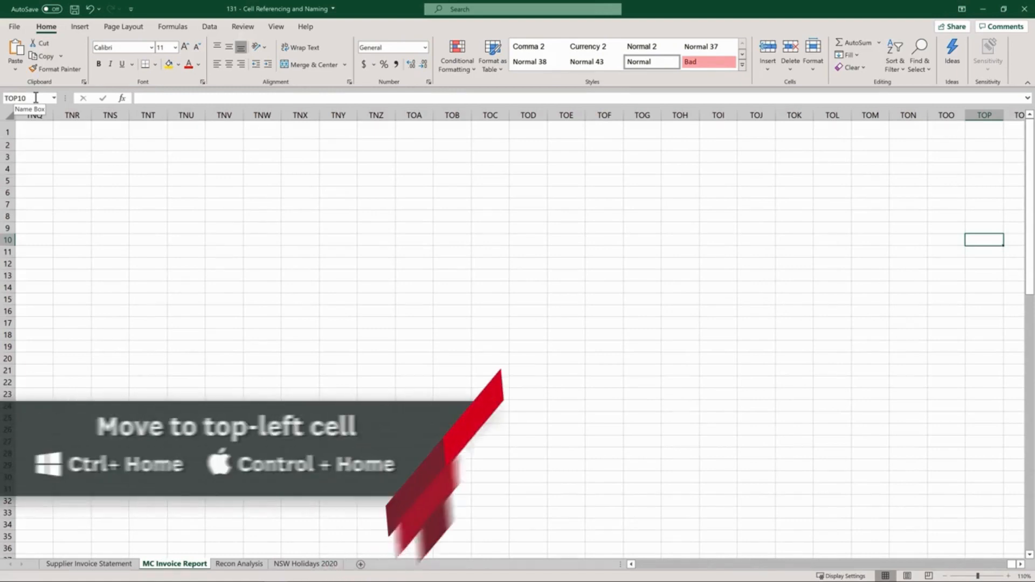
{"action": "key", "text": "ctrl+Home"}
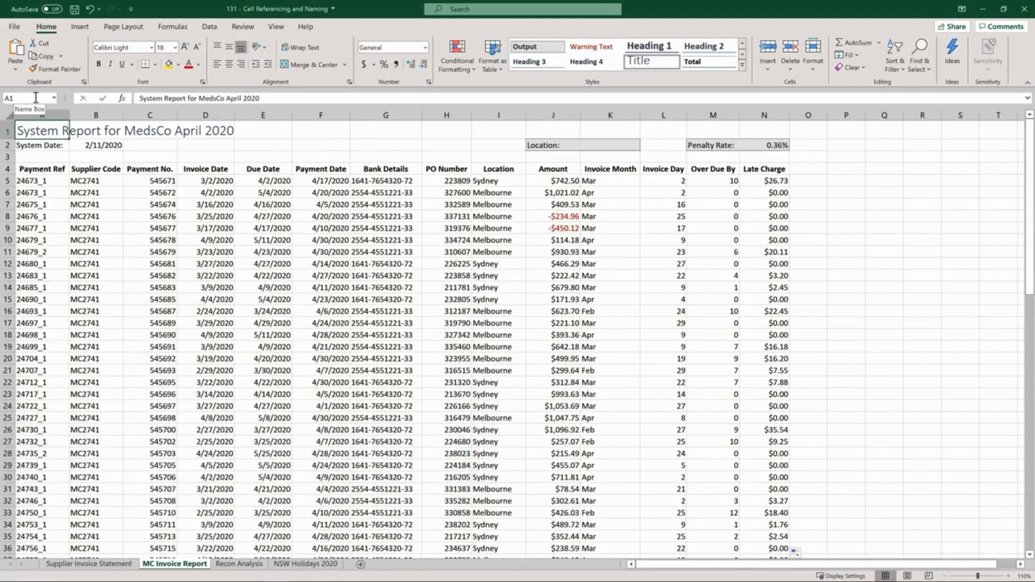
Select the penalty rate cell N2
{"action": "left_click", "coordinate": [781, 145]}
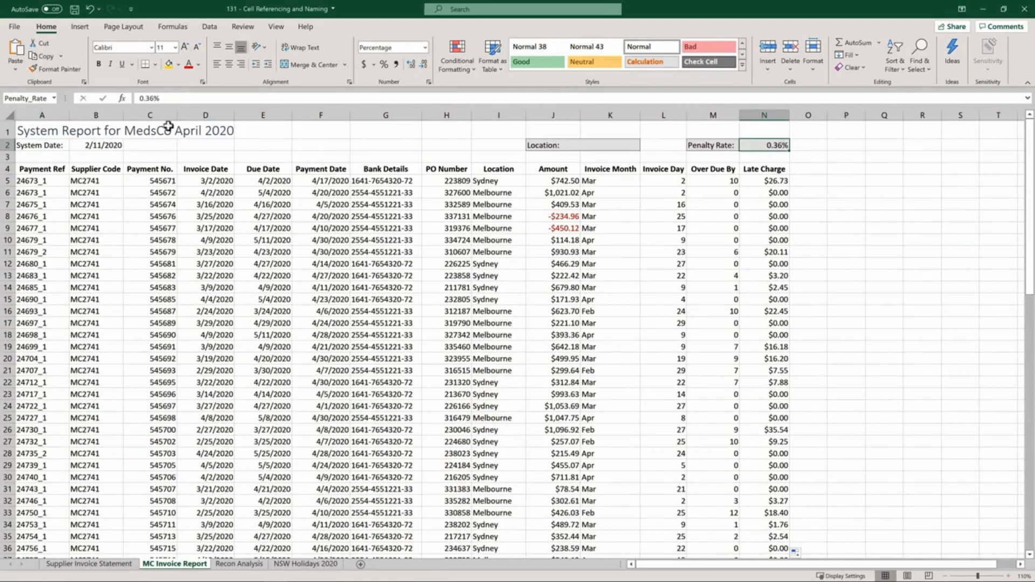